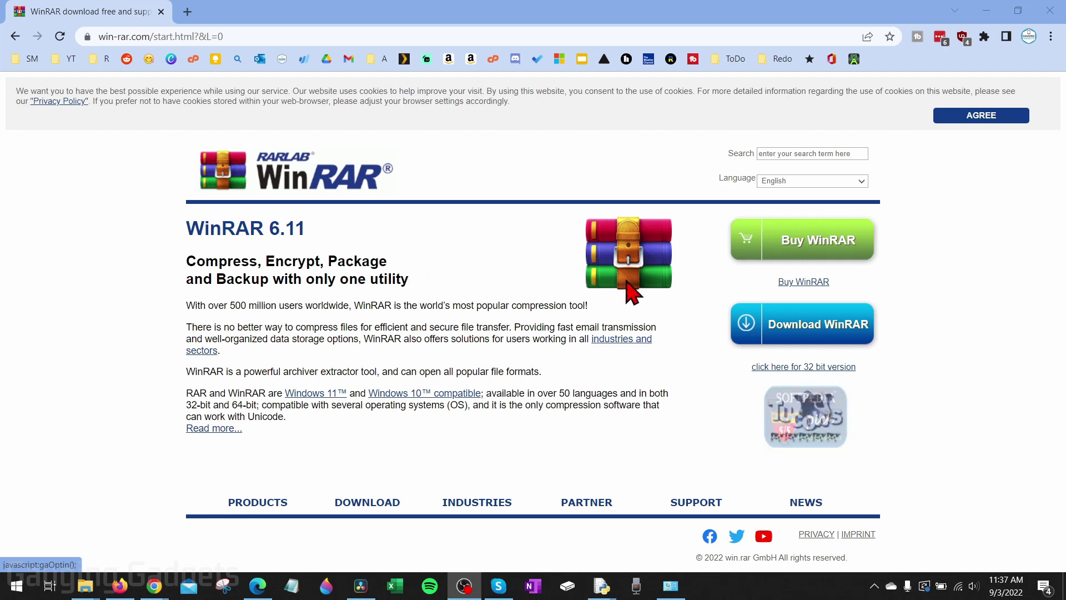
Download the WinRAR 6.11 installer winrar-x64-611.exe from win-rar.com into Downloads.
click(803, 329)
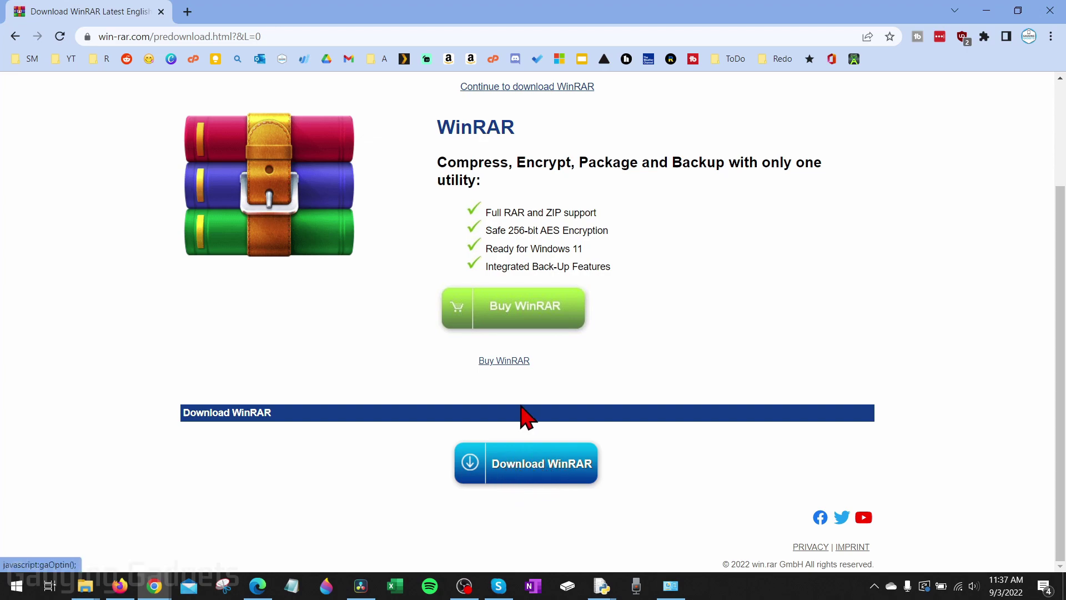
click(519, 470)
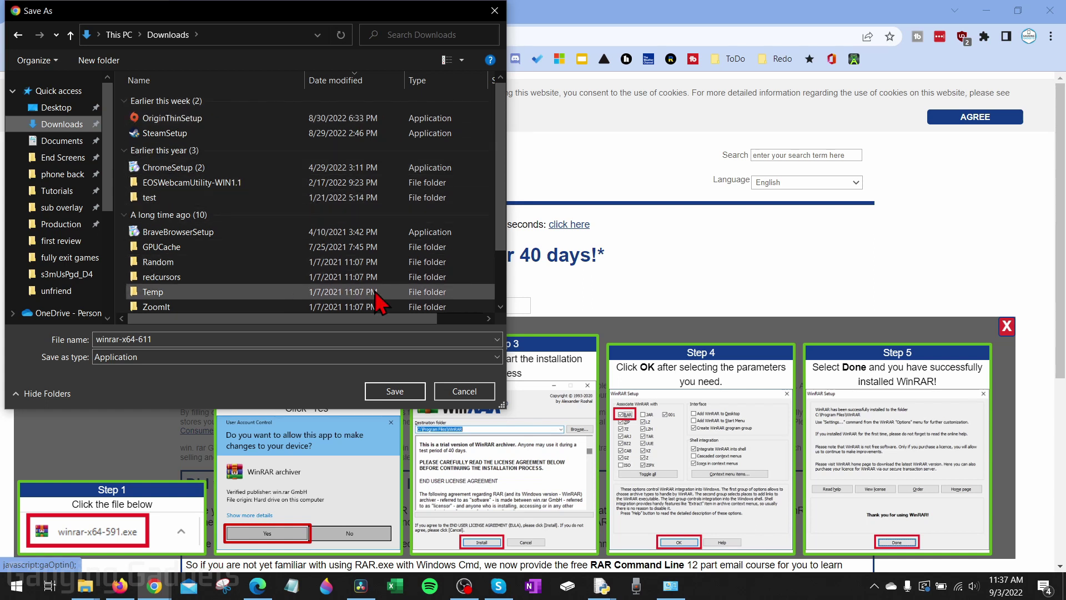
click(395, 401)
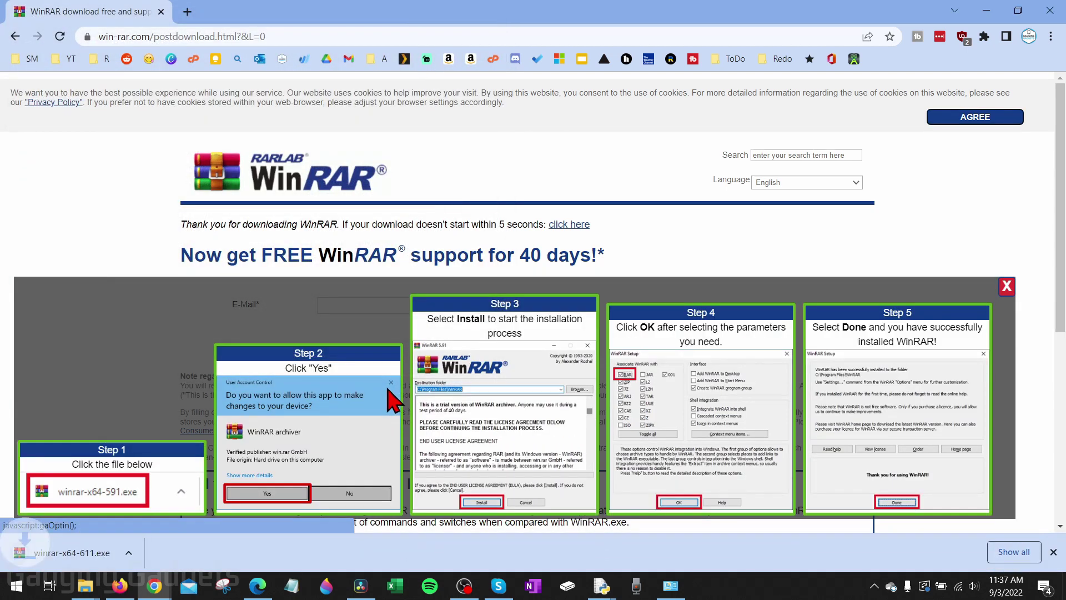
Install WinRAR 6.11 to C:\Program Files\WinRAR with the Add WinRAR to Desktop option enabled.
click(83, 553)
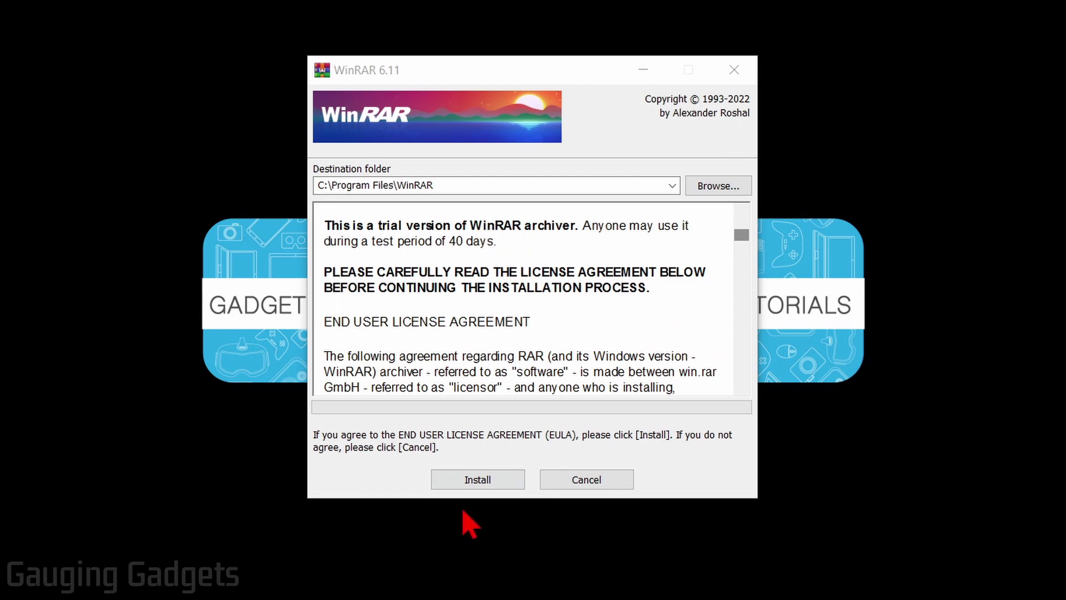
click(476, 482)
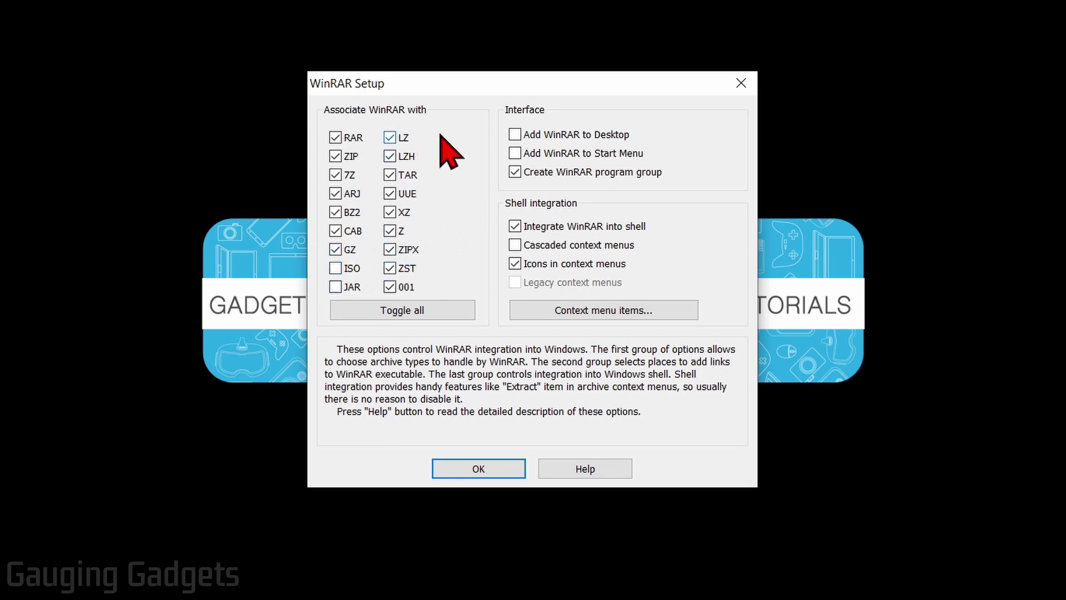
click(515, 135)
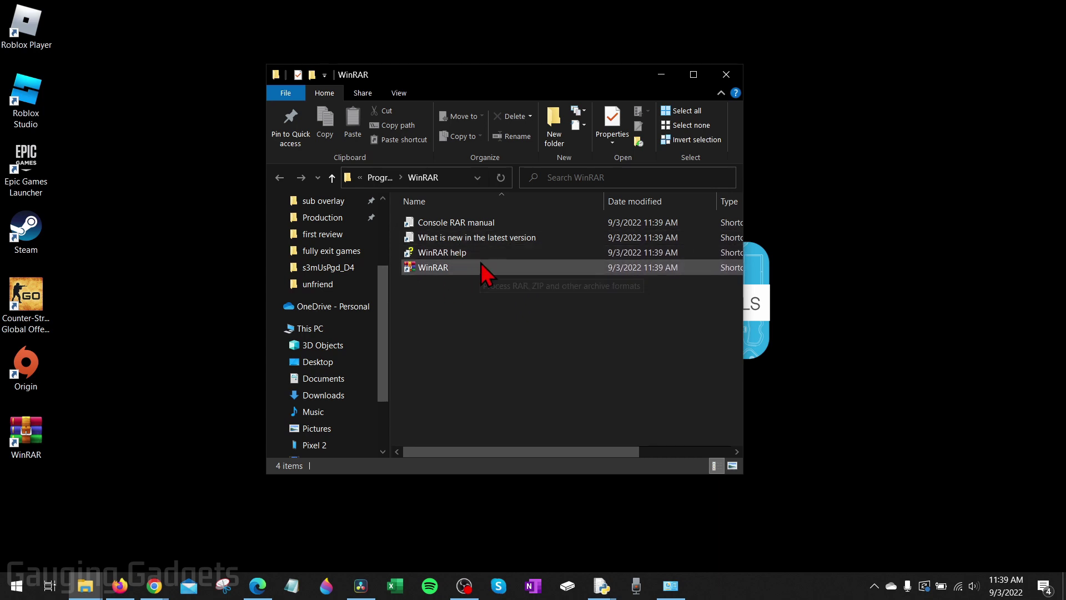
Close the WinRAR shortcuts folder window to reveal New folder.zip on the desktop.
click(727, 74)
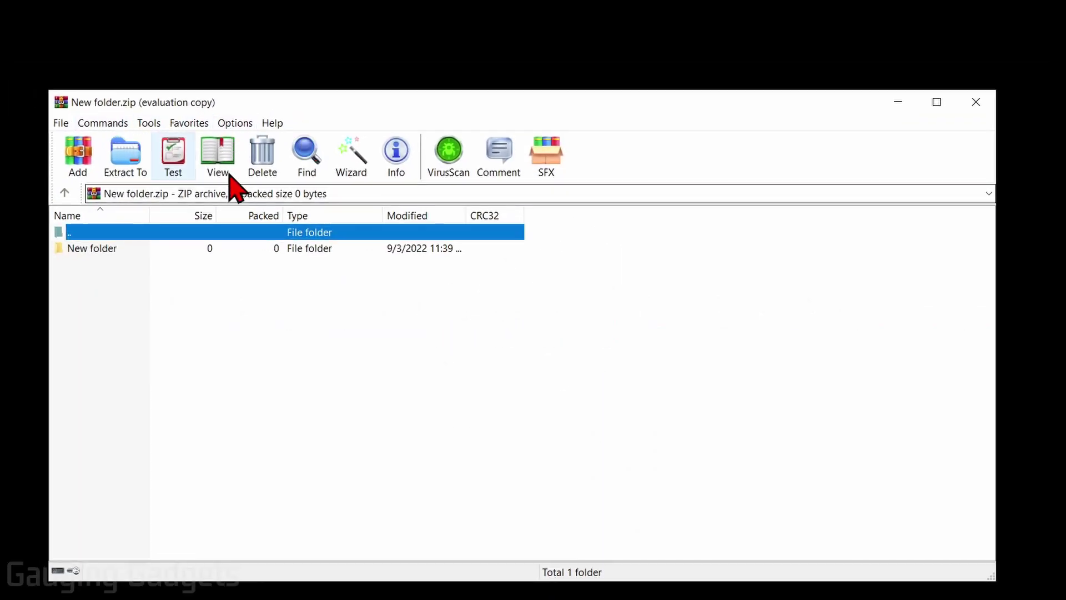
Extract New folder.zip to the desktop, then view test2.txt inside its New folder.
click(130, 179)
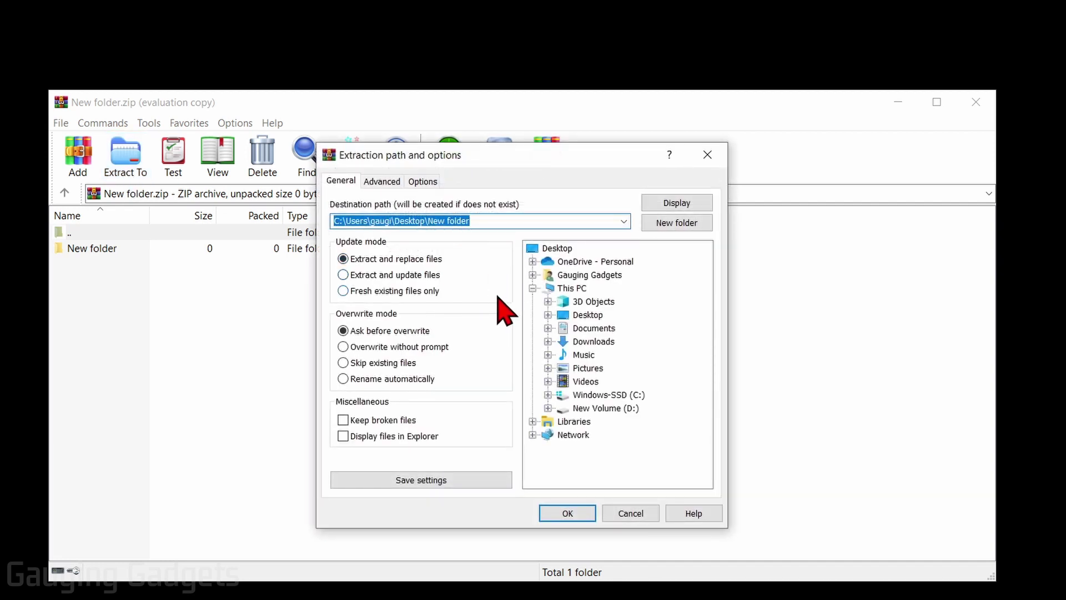
click(555, 508)
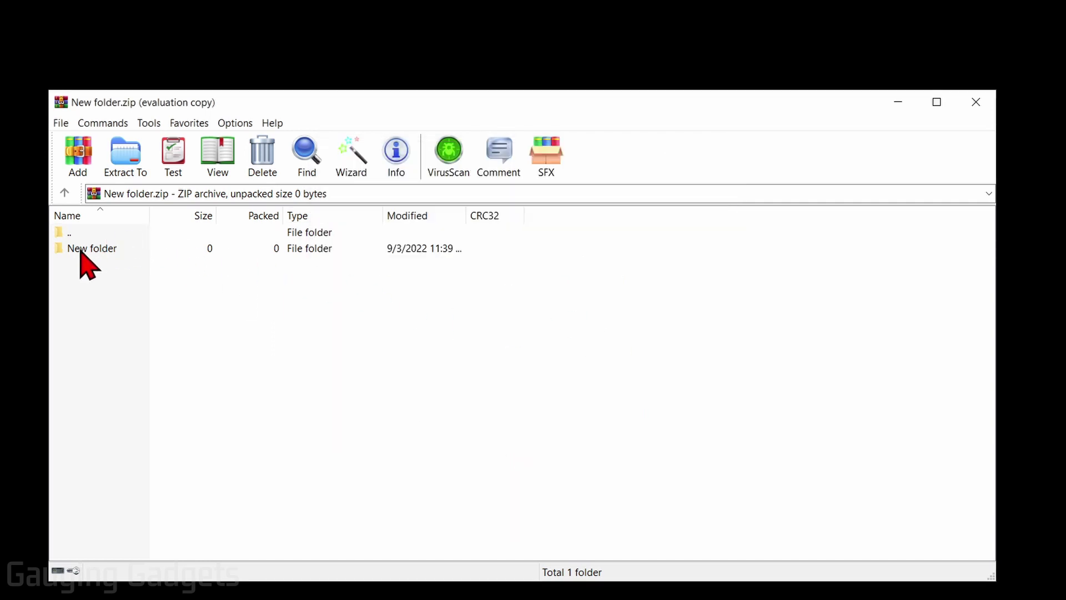
double_click(86, 250)
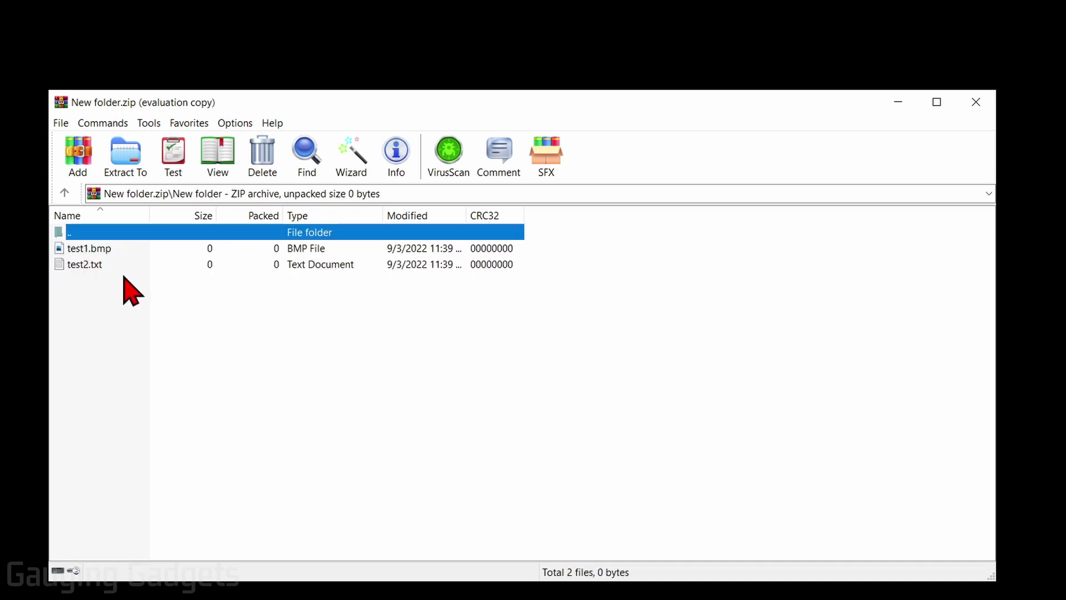
double_click(91, 266)
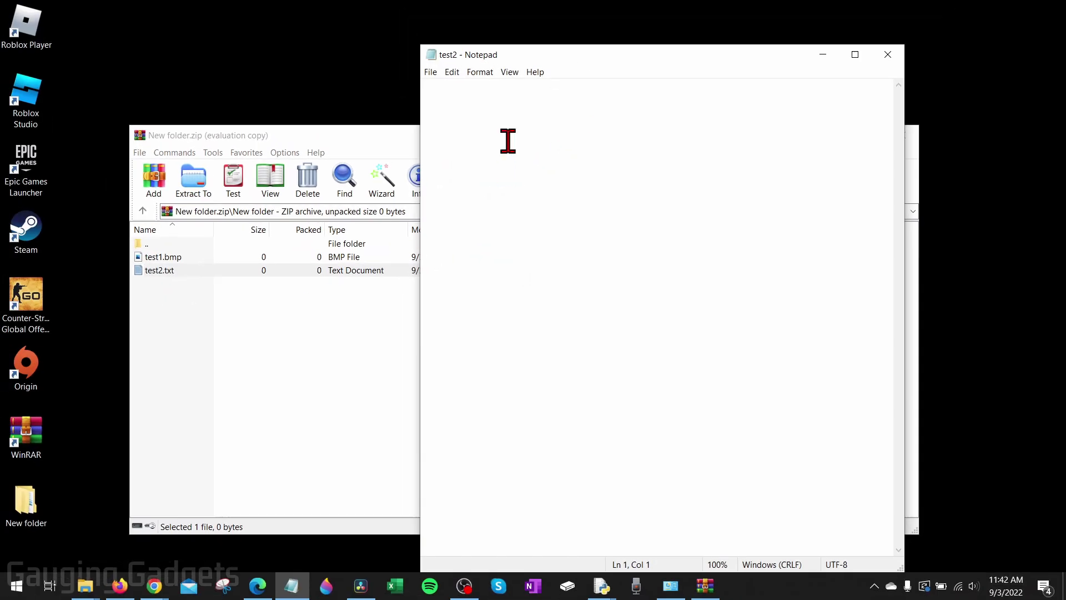
click(888, 53)
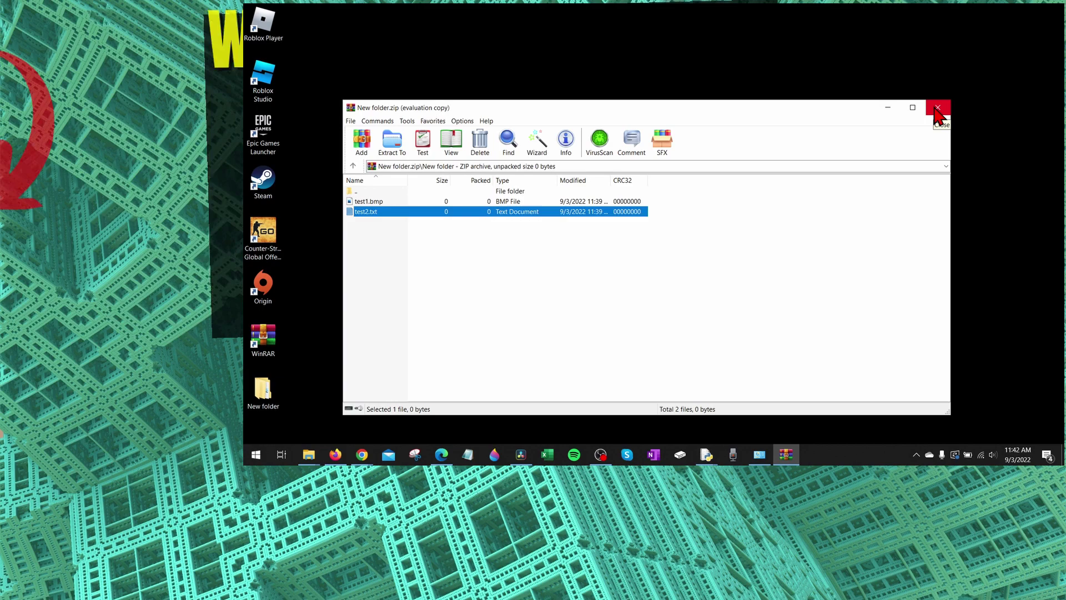